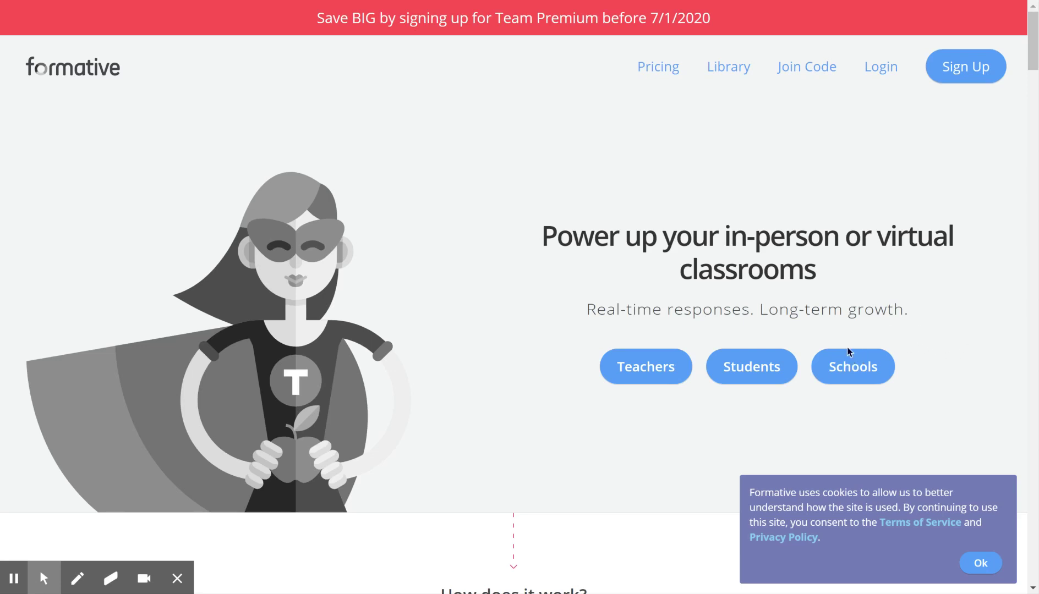
# - Accept the cookie notice and go to the Formative login page
pyautogui.click(982, 563)
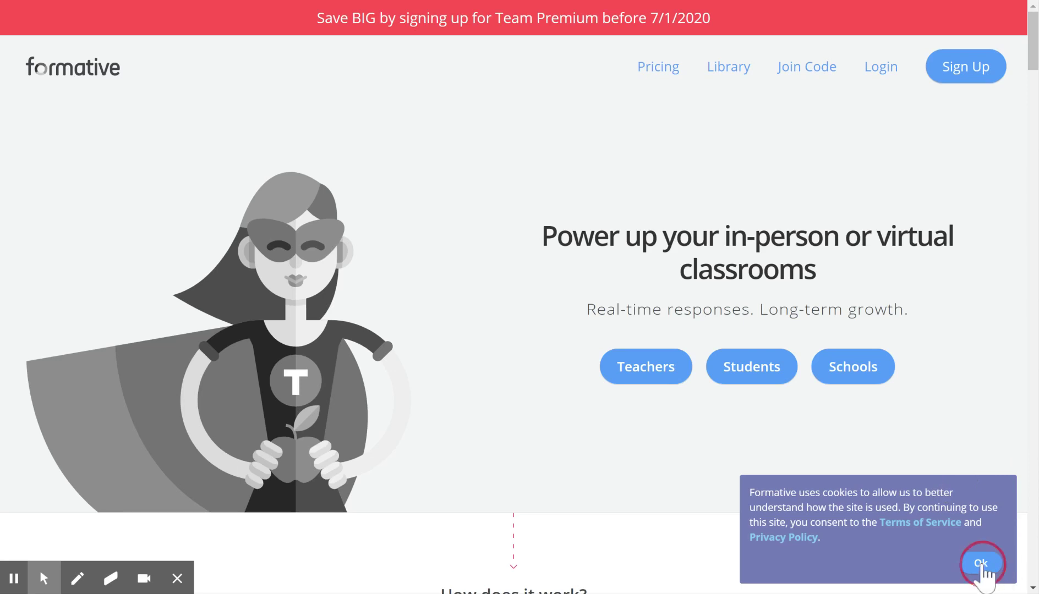
pyautogui.click(895, 82)
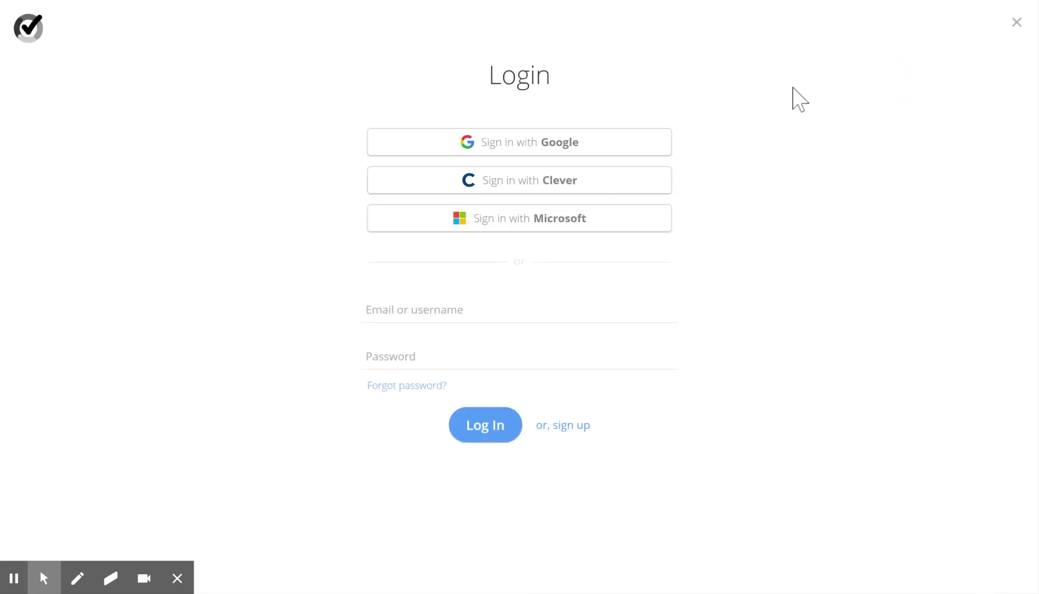
# - Sign in with Google, accept the privacy policy and close the chat popup
pyautogui.click(508, 148)
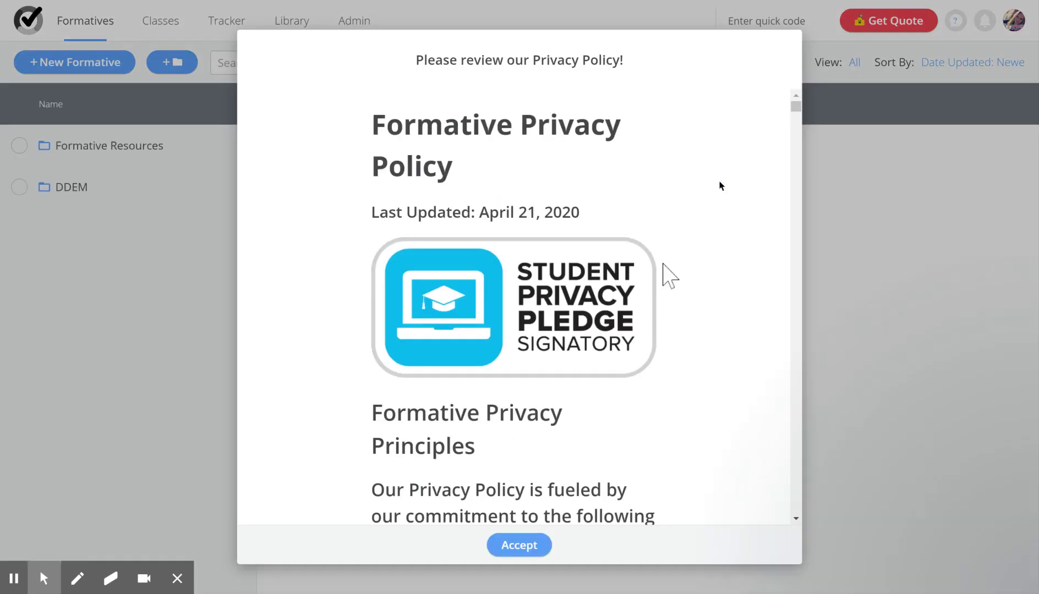
pyautogui.click(519, 547)
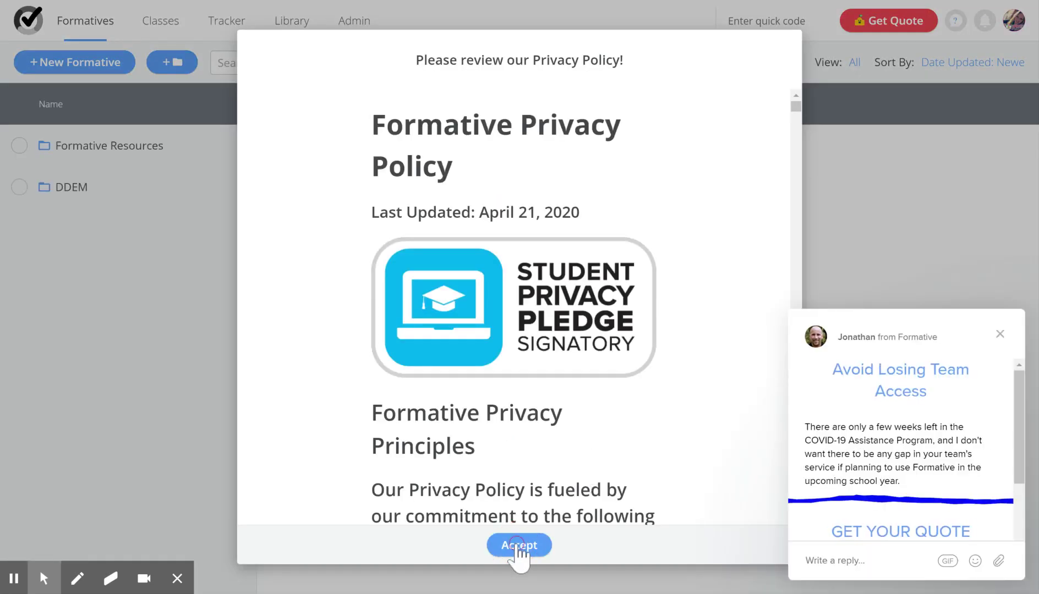
pyautogui.click(999, 335)
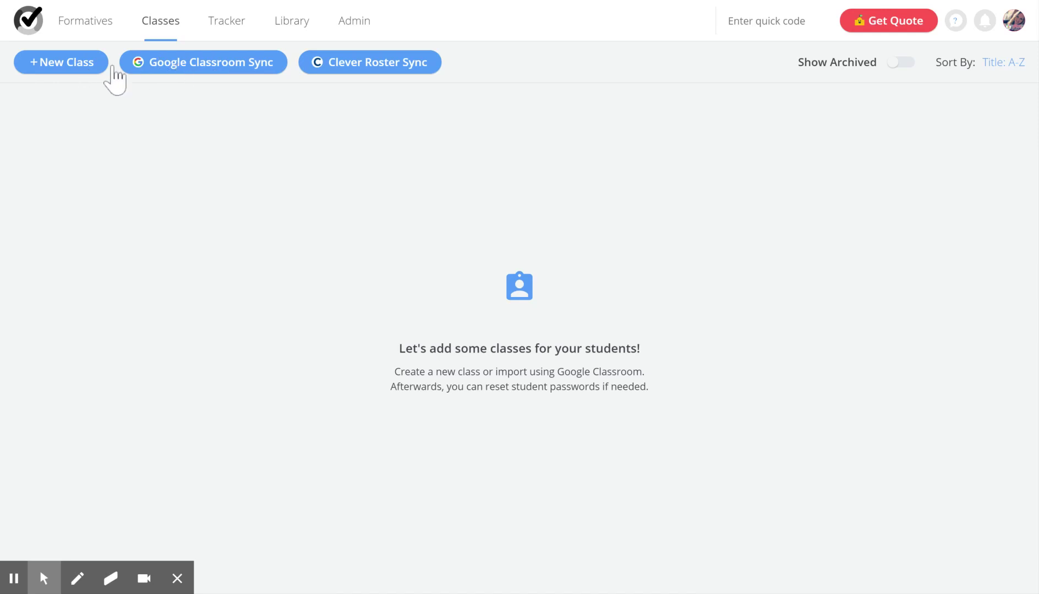
# - Start a new class named 'Test Class' with abbreviation 'TC'
pyautogui.click(54, 67)
pyautogui.click(435, 194)
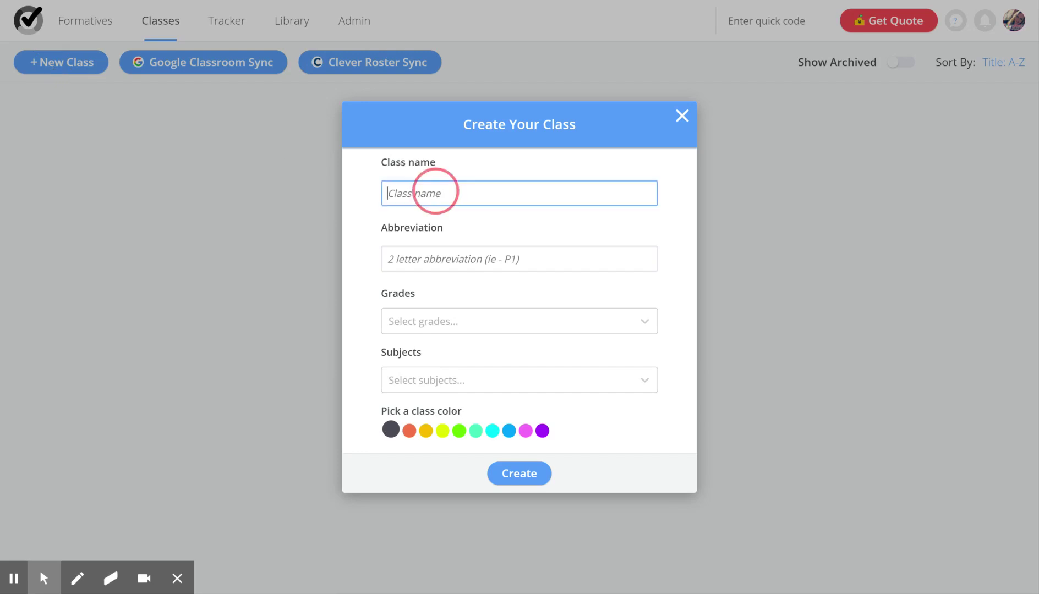
pyautogui.write('Test Class')
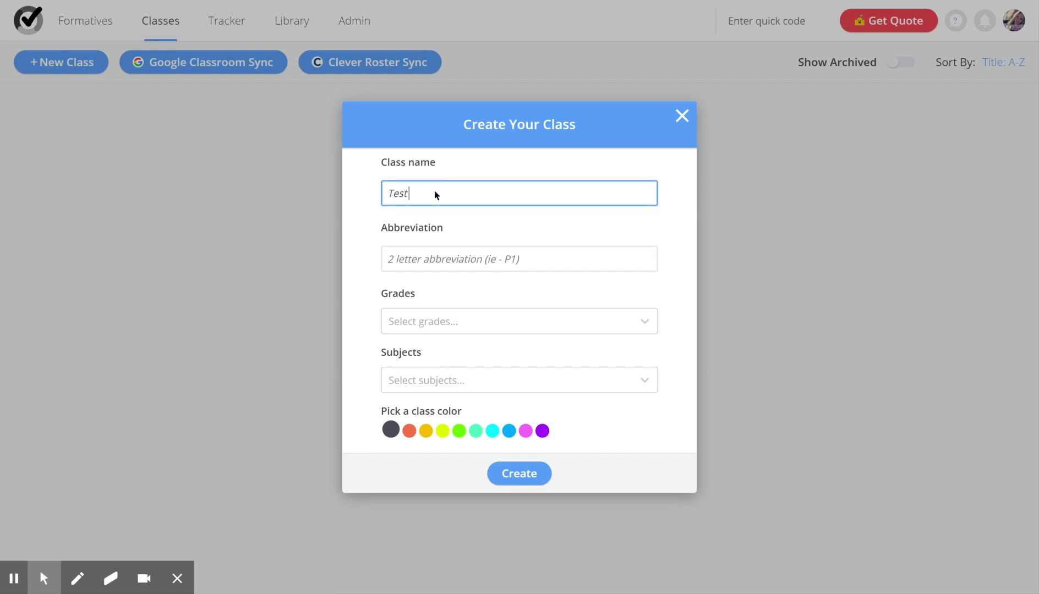
pyautogui.press('Tab')
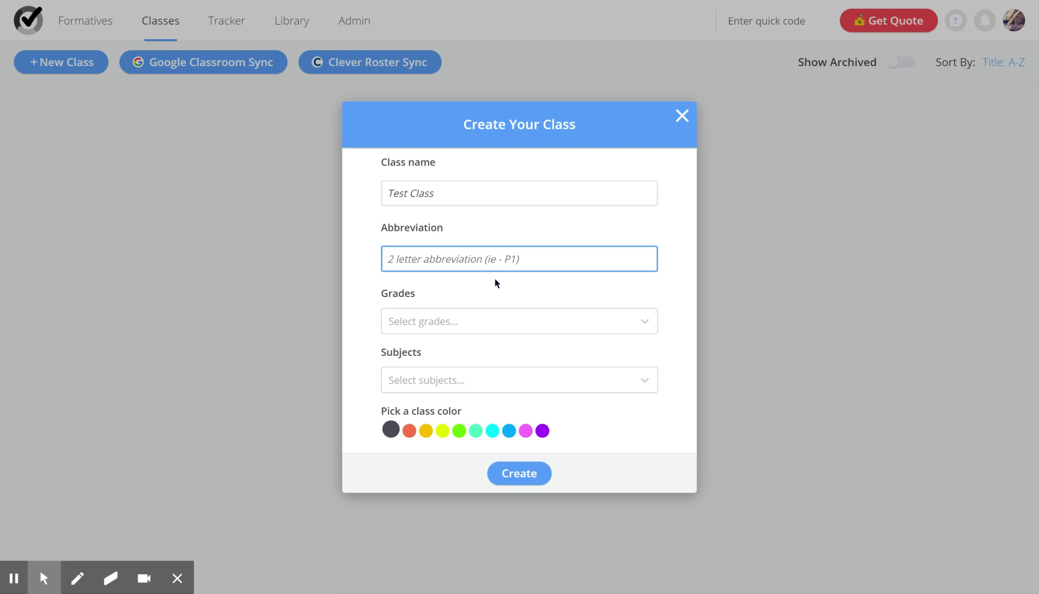
pyautogui.write('TC')
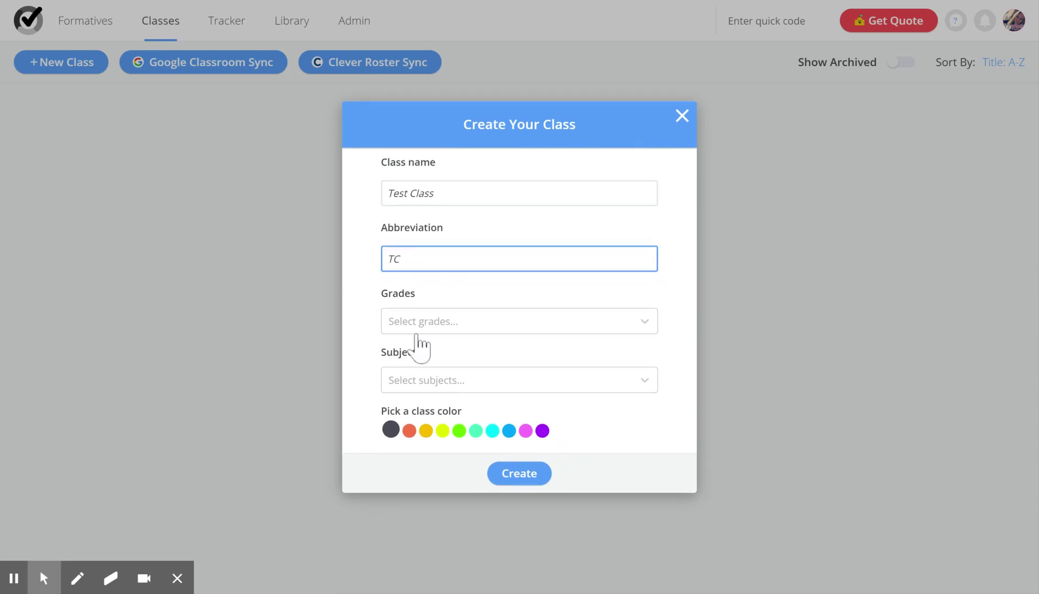
# - Set the class grades to 8th, 7th and 6th
pyautogui.click(433, 330)
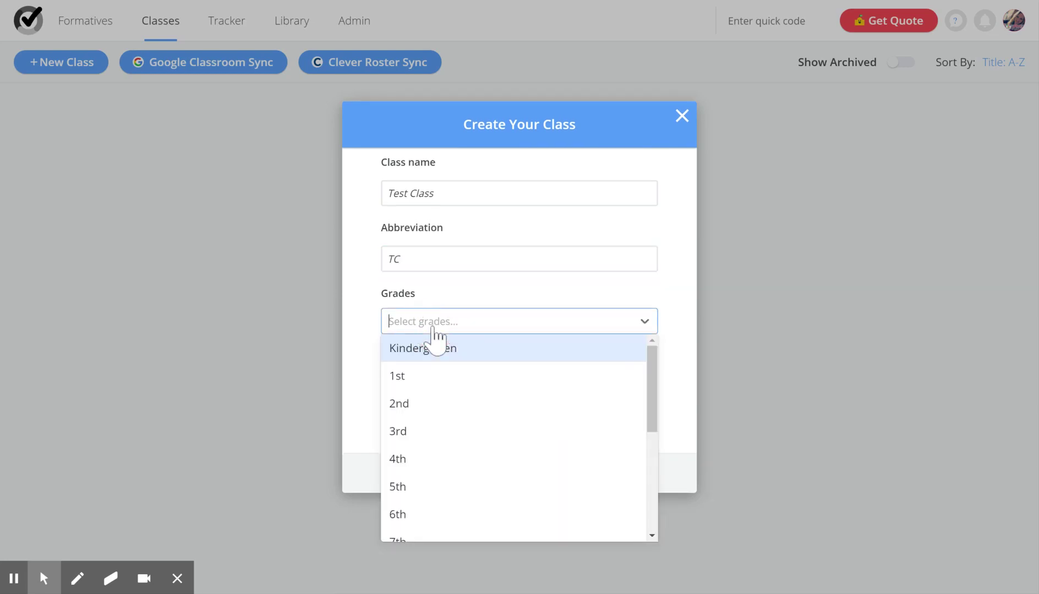
pyautogui.scroll(-2, 434, 440)
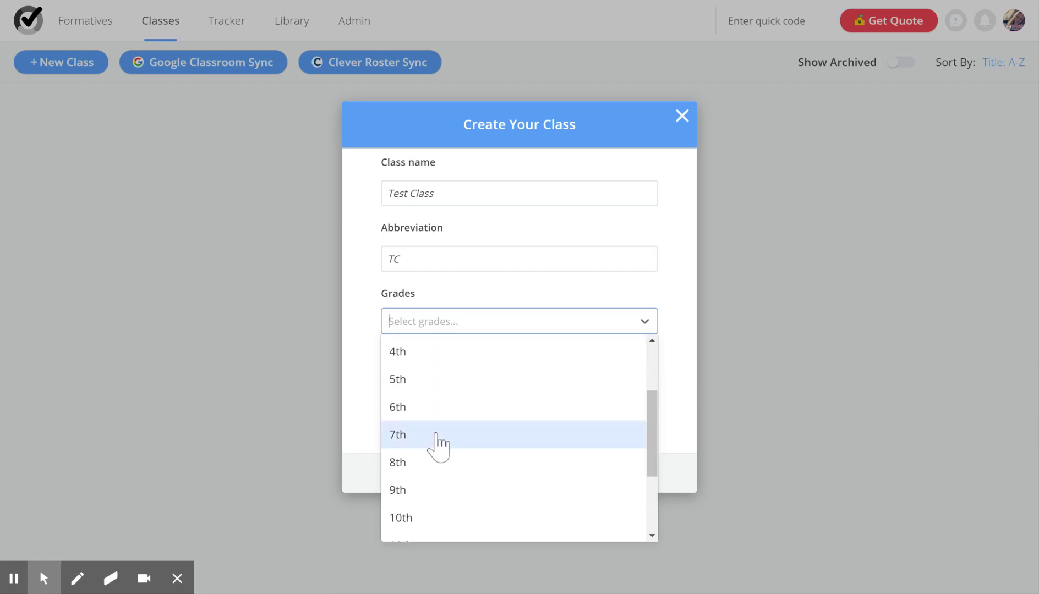
pyautogui.click(407, 462)
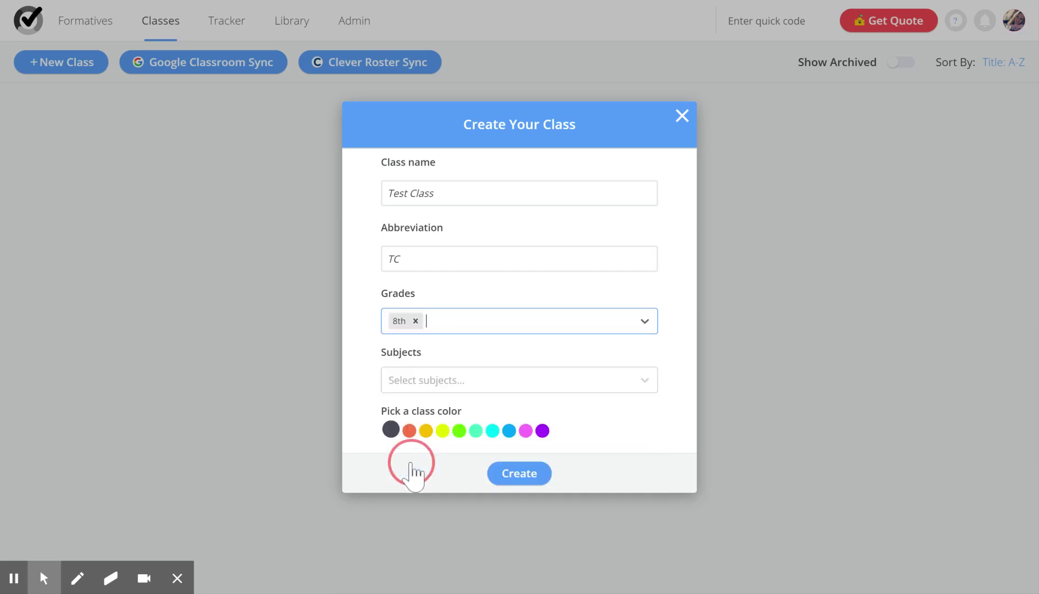
pyautogui.click(443, 327)
pyautogui.scroll(-1, 429, 485)
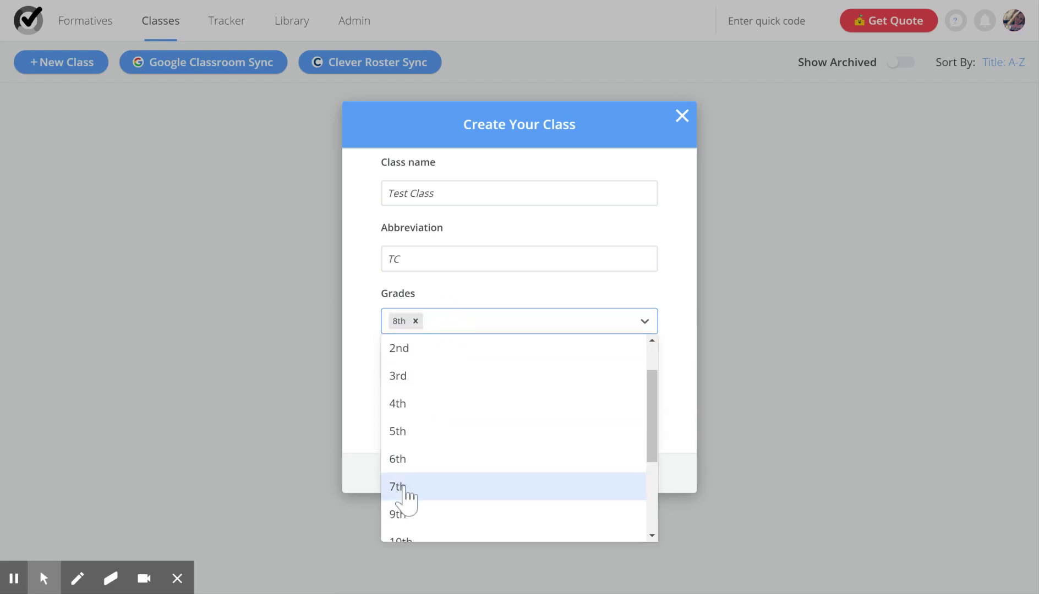
pyautogui.click(404, 487)
pyautogui.click(495, 325)
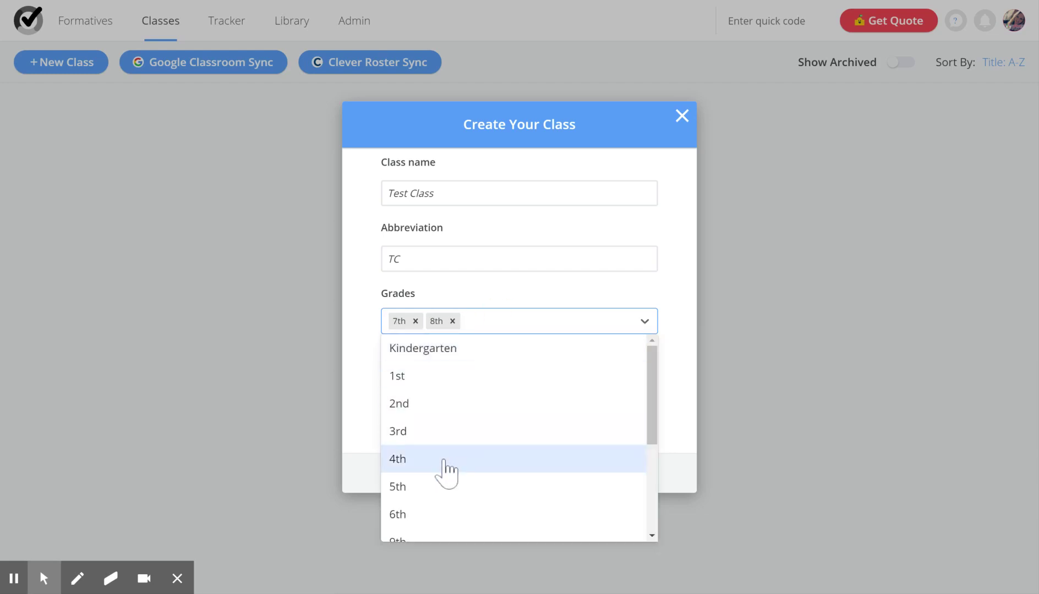
pyautogui.click(437, 515)
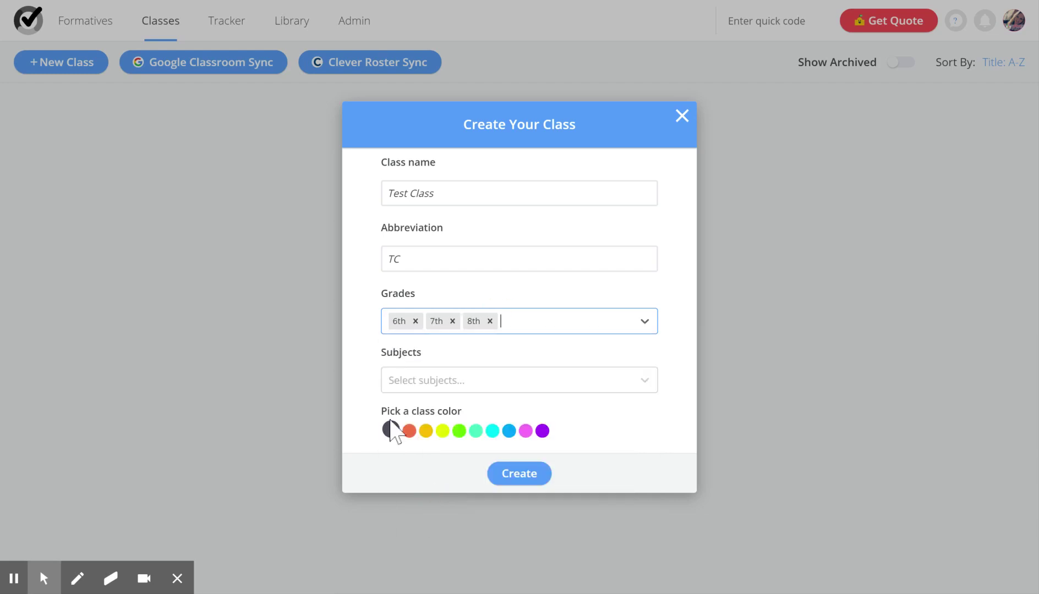
# - Set the subject to Other, choose a pink colour and create the class
pyautogui.click(442, 385)
pyautogui.scroll(-3, 498, 468)
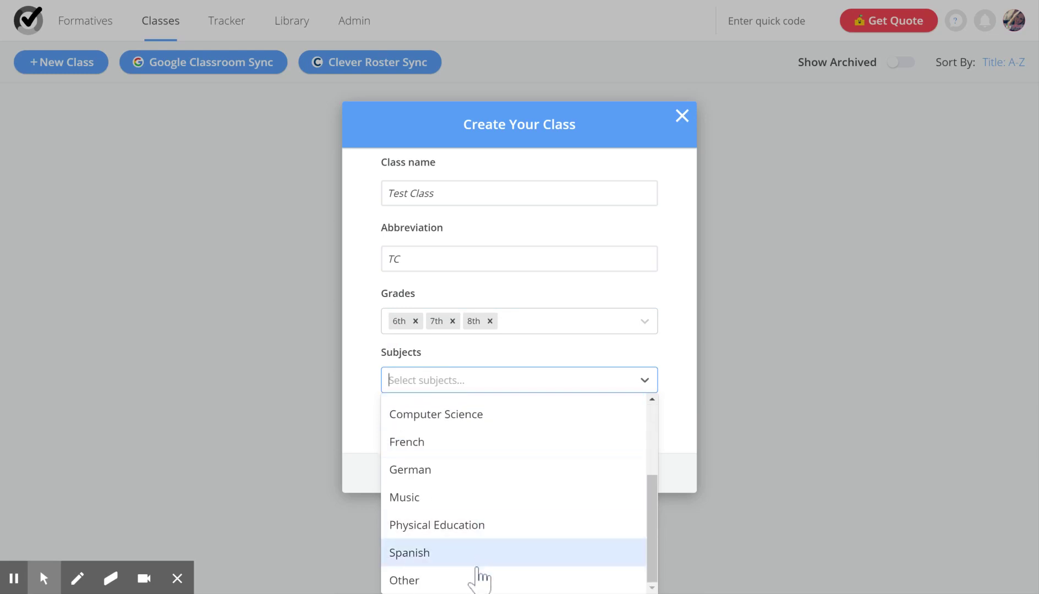
pyautogui.click(477, 580)
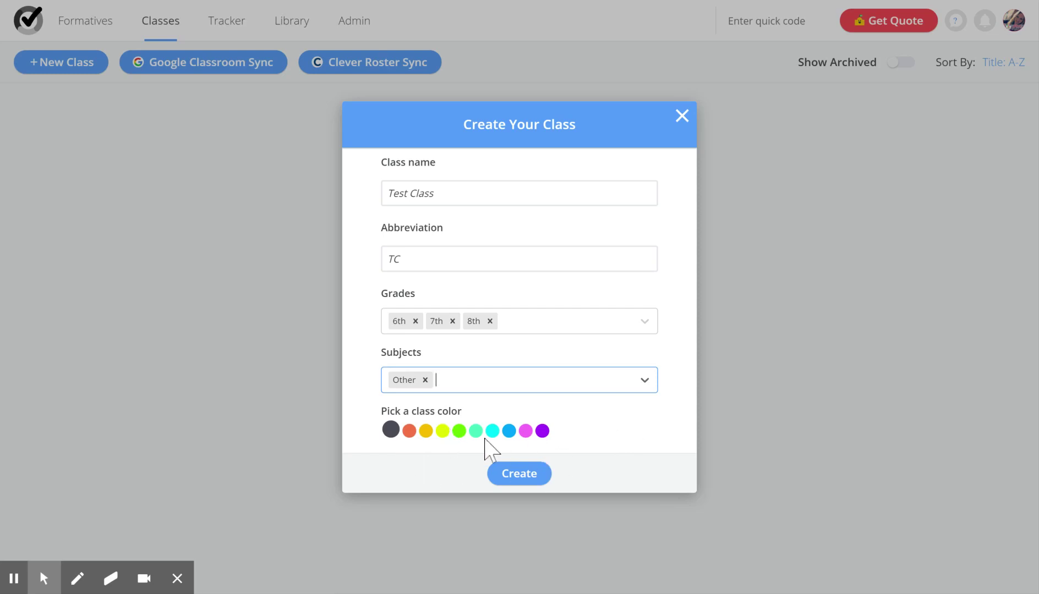
pyautogui.click(542, 431)
pyautogui.click(525, 431)
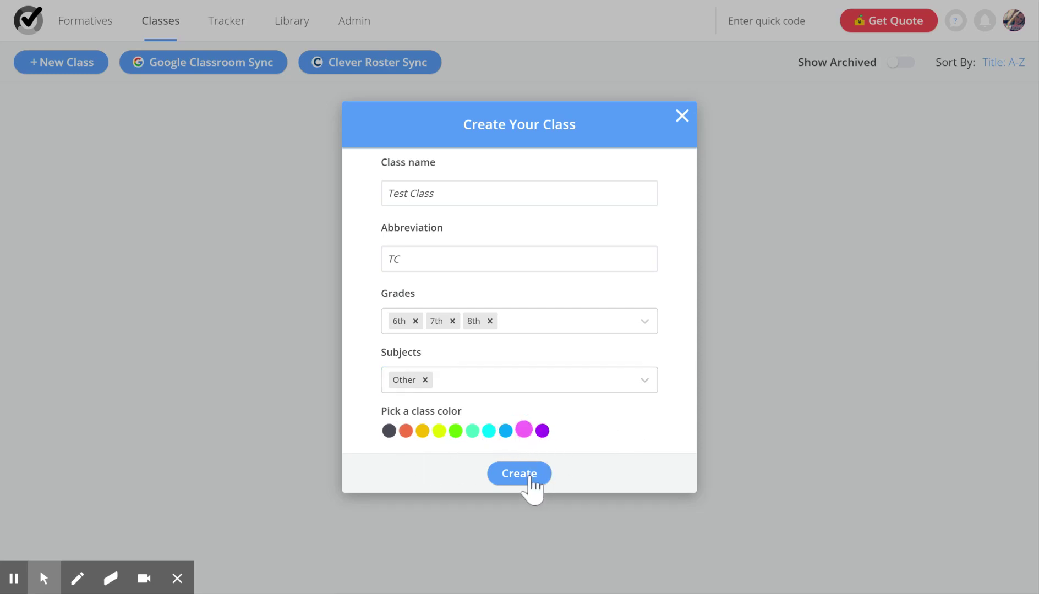
pyautogui.click(530, 478)
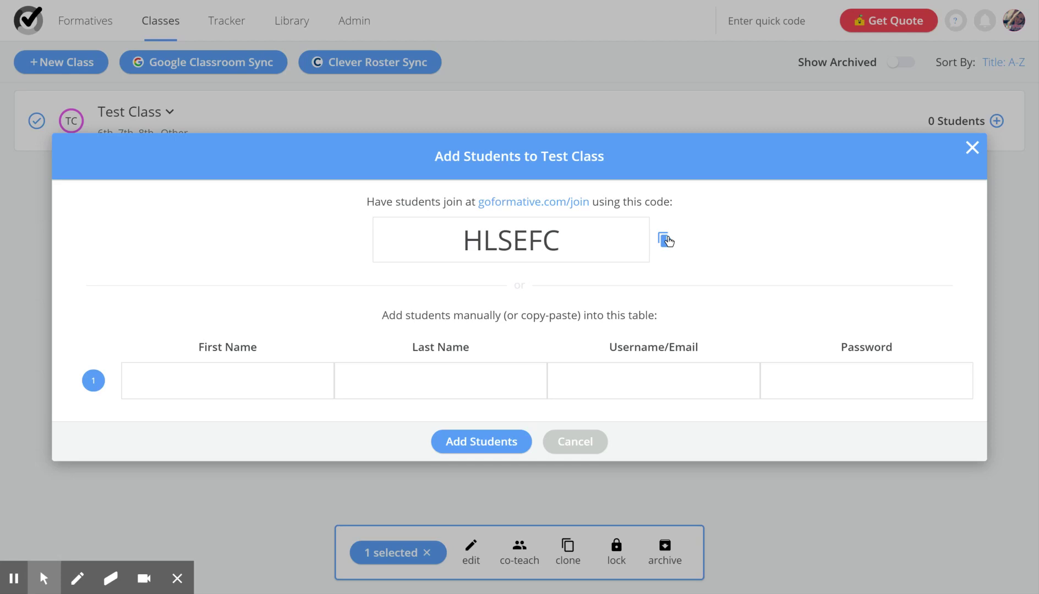
# - Enter the first student's name as Test Student
pyautogui.click(294, 385)
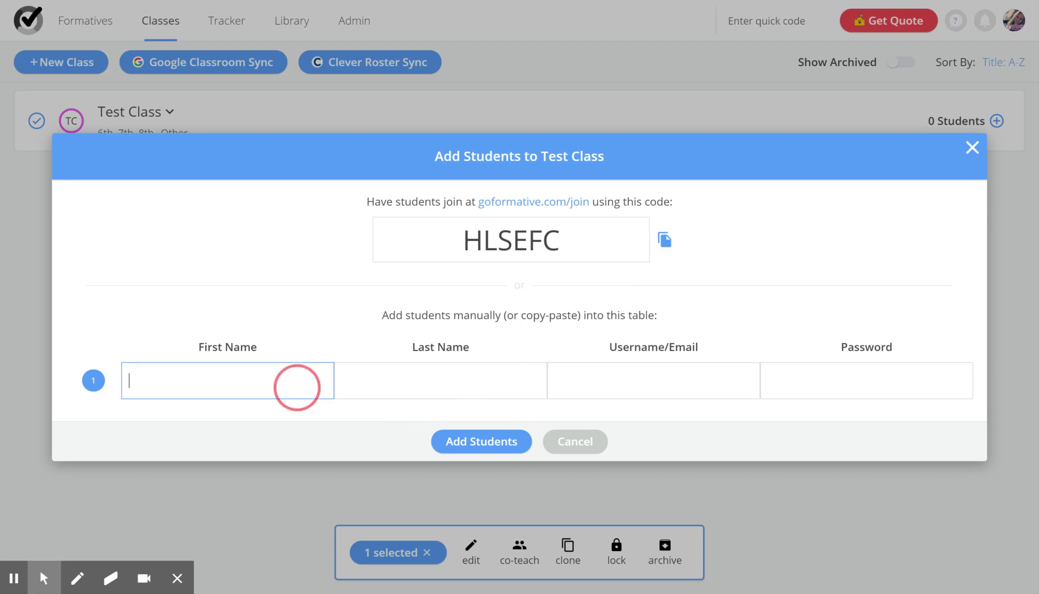
pyautogui.write('Test')
pyautogui.press('Tab')
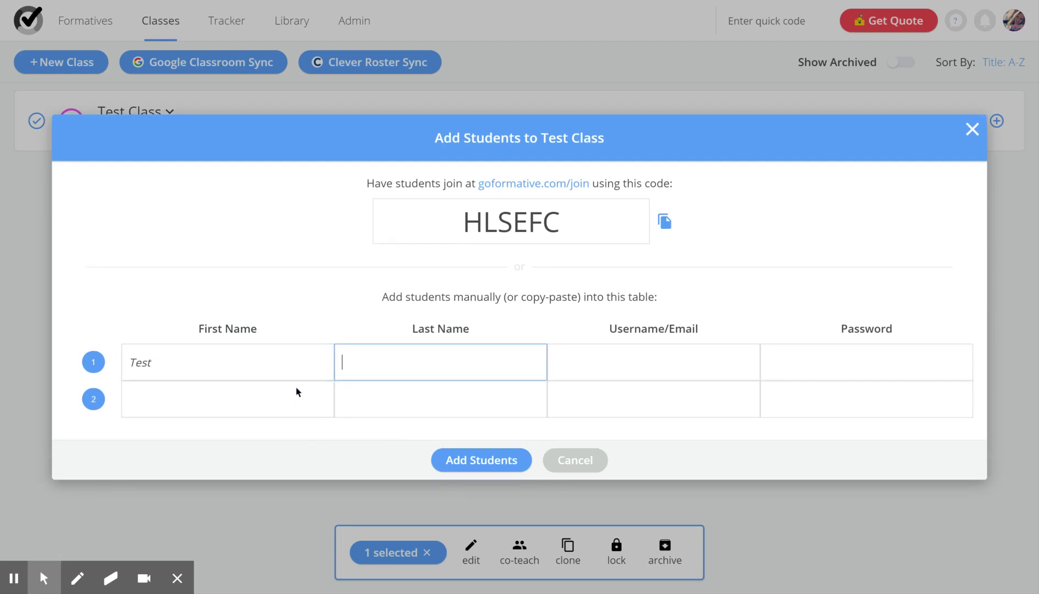
pyautogui.write('Student')
# - Replace the taken username 'tstudent' with the available username 'testclassstudent'
pyautogui.press('Tab')
pyautogui.write('tstudent')
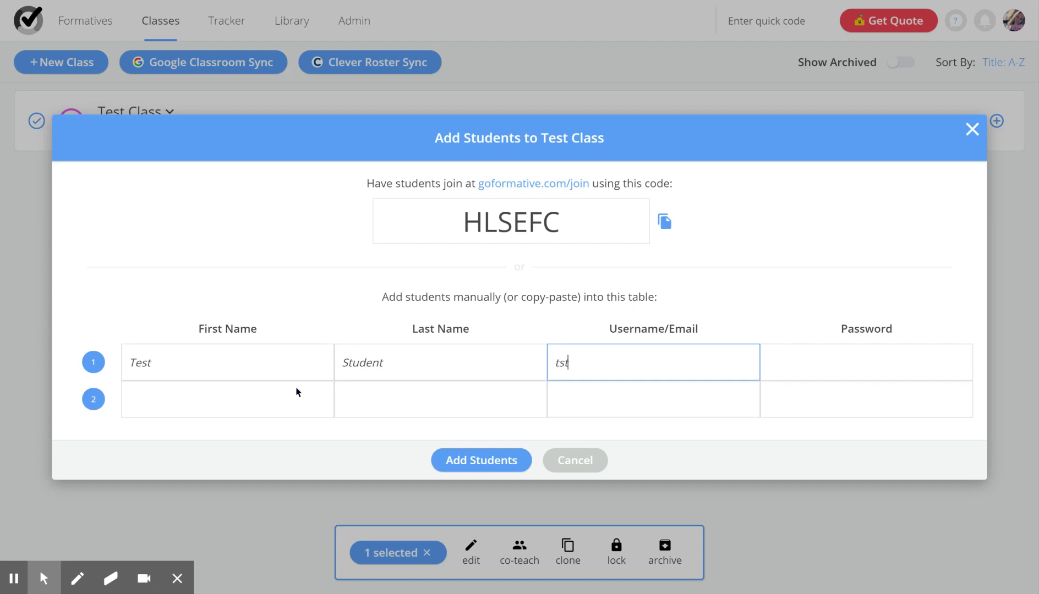
pyautogui.press('Tab')
pyautogui.hotkey('shift', 'Tab')
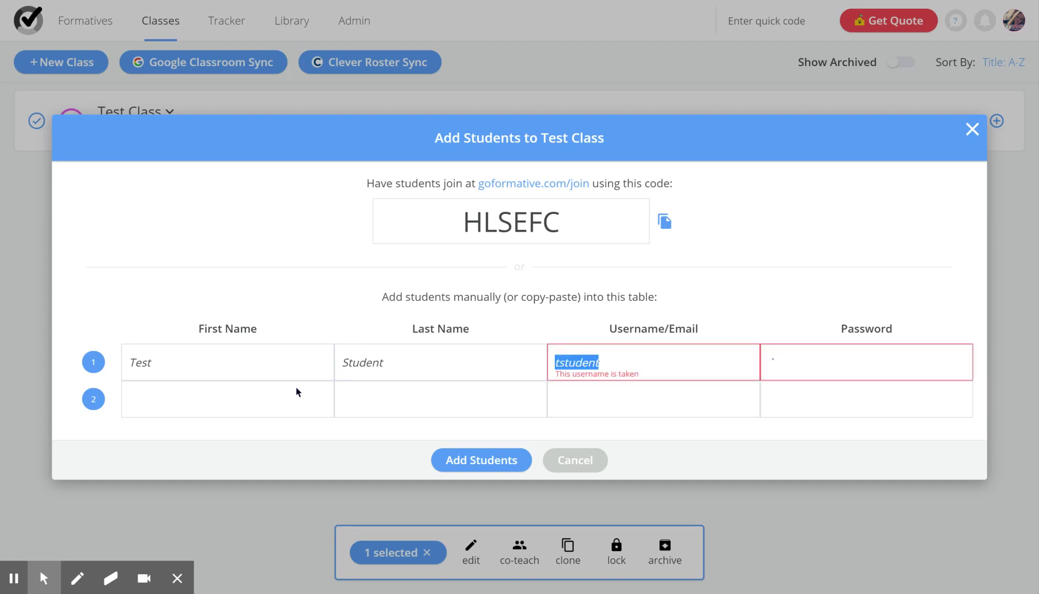
pyautogui.press('End')
pyautogui.write('1')
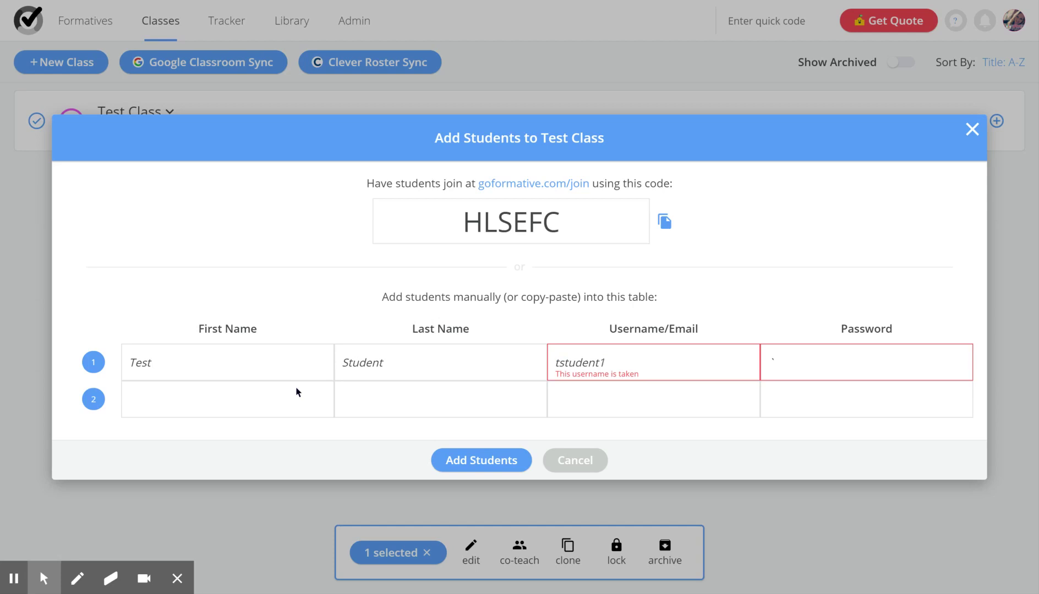
pyautogui.write('111111')
pyautogui.press('BackSpace')
pyautogui.press('BackSpace')
pyautogui.press('BackSpace')
pyautogui.press('BackSpace')
pyautogui.press('BackSpace')
pyautogui.press('BackSpace')
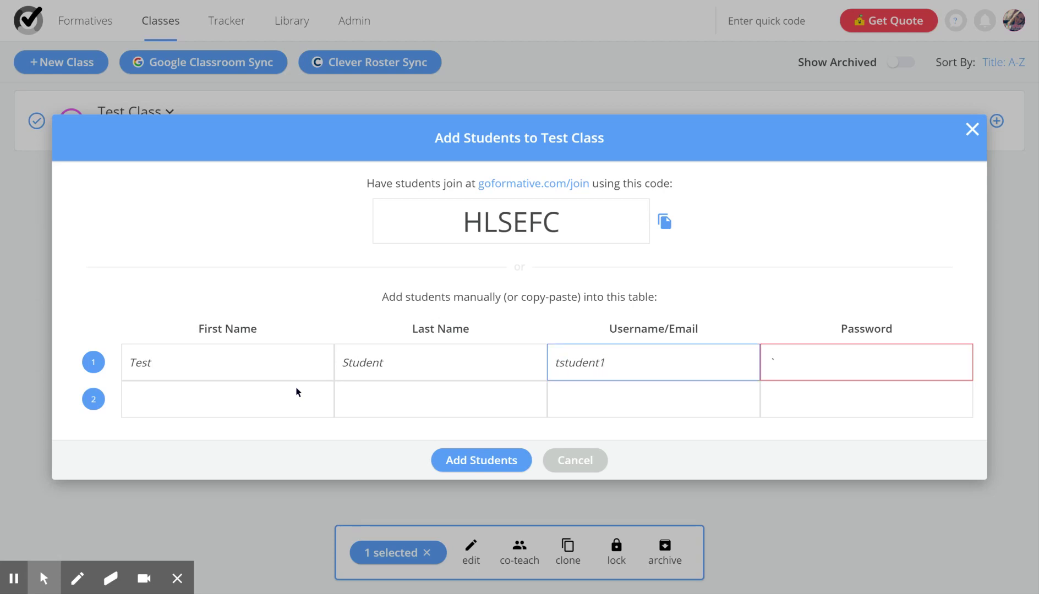
pyautogui.write('2')
pyautogui.hotkey('shift', 'Tab')
pyautogui.press('End')
pyautogui.press('BackSpace')
pyautogui.press('BackSpace')
pyautogui.press('BackSpace')
pyautogui.press('BackSpace')
pyautogui.press('BackSpace')
pyautogui.press('BackSpace')
pyautogui.press('BackSpace')
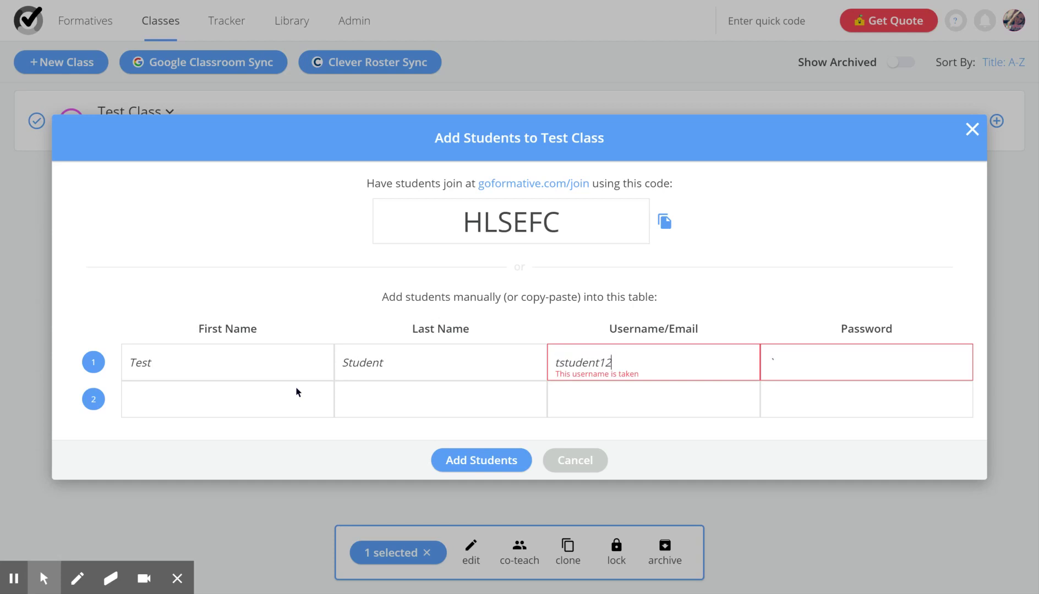
pyautogui.press('BackSpace')
pyautogui.press('BackSpace')
pyautogui.press('BackSpace')
pyautogui.write('testclassstudent')
pyautogui.press('Tab')
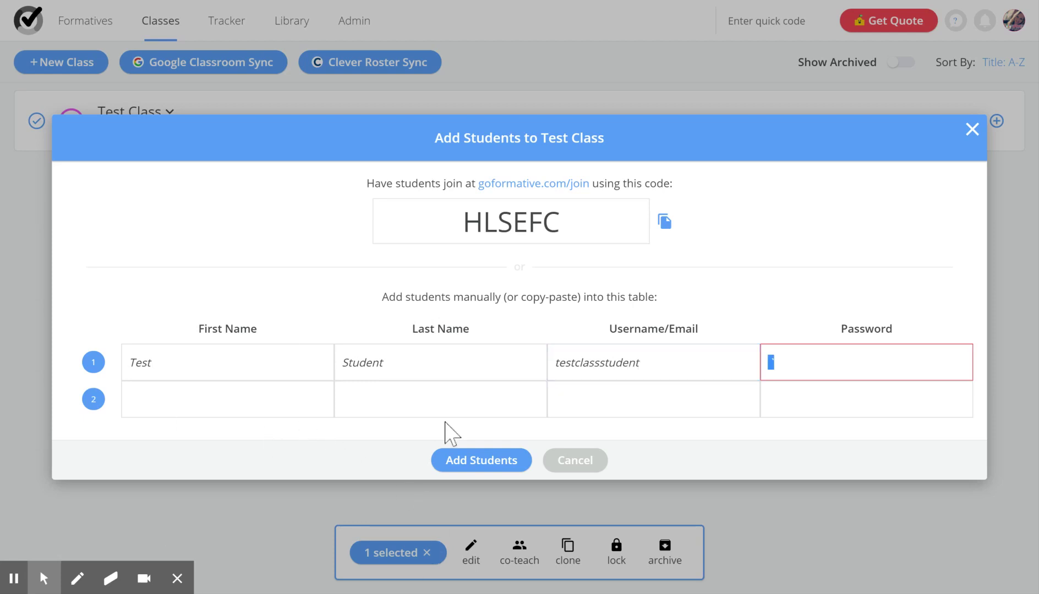
# - Enter the student's password and add Test Student to Test Class
pyautogui.write('fa')
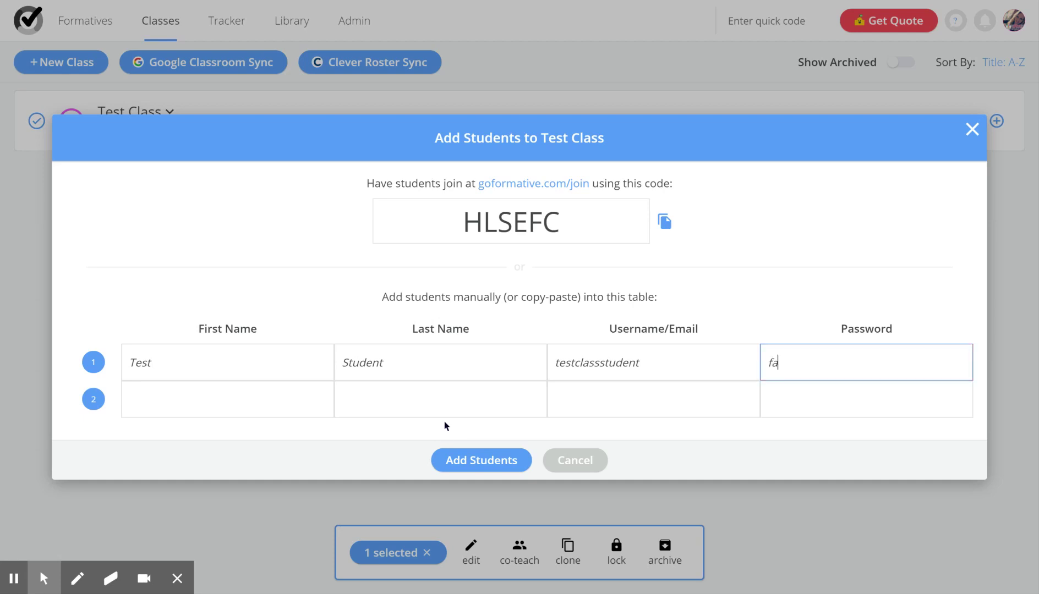
pyautogui.write('kepassword')
pyautogui.click(192, 409)
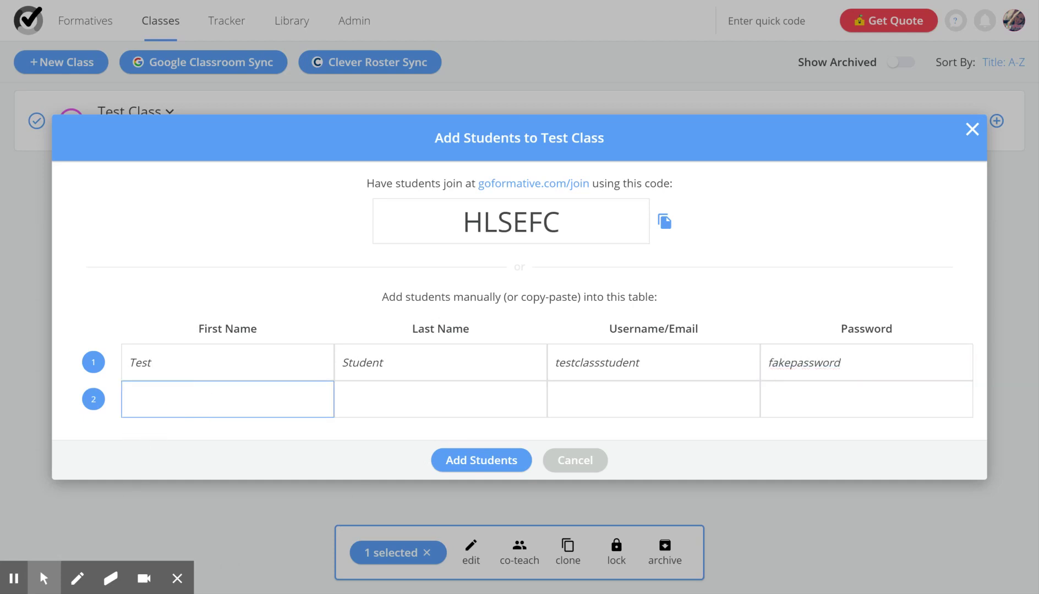
pyautogui.click(502, 463)
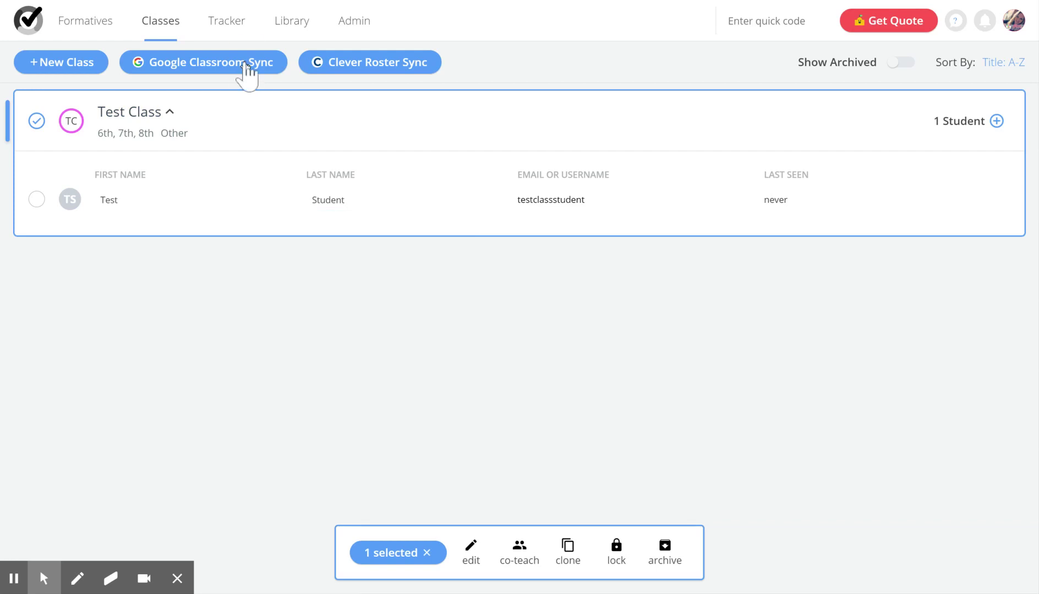
# - Open the Google Classroom Sync import dialog
pyautogui.click(245, 66)
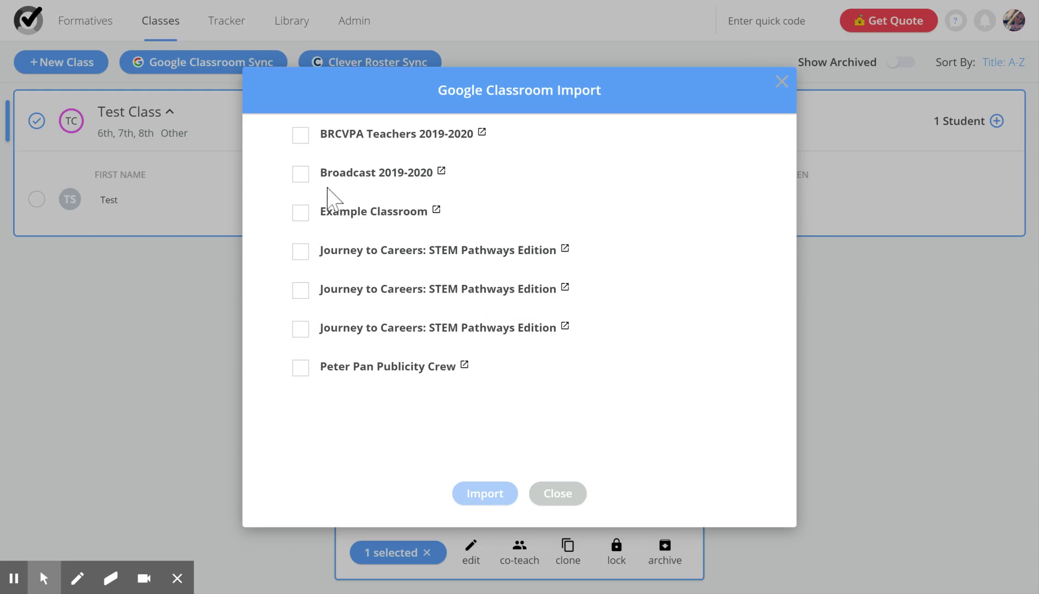
# - Select Example Classroom, import it, and close the import dialog
pyautogui.click(304, 213)
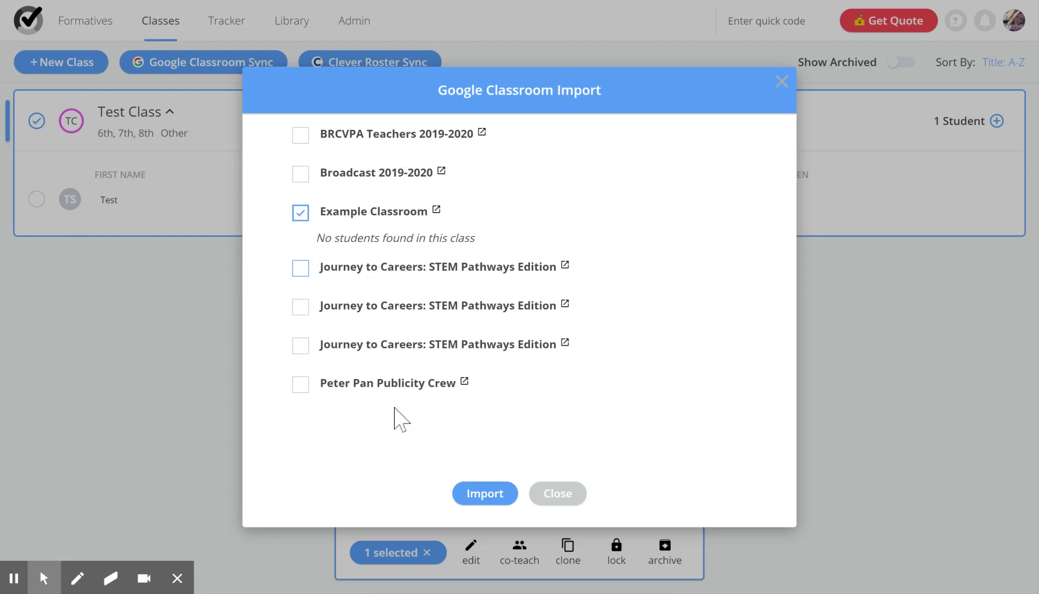
pyautogui.click(488, 498)
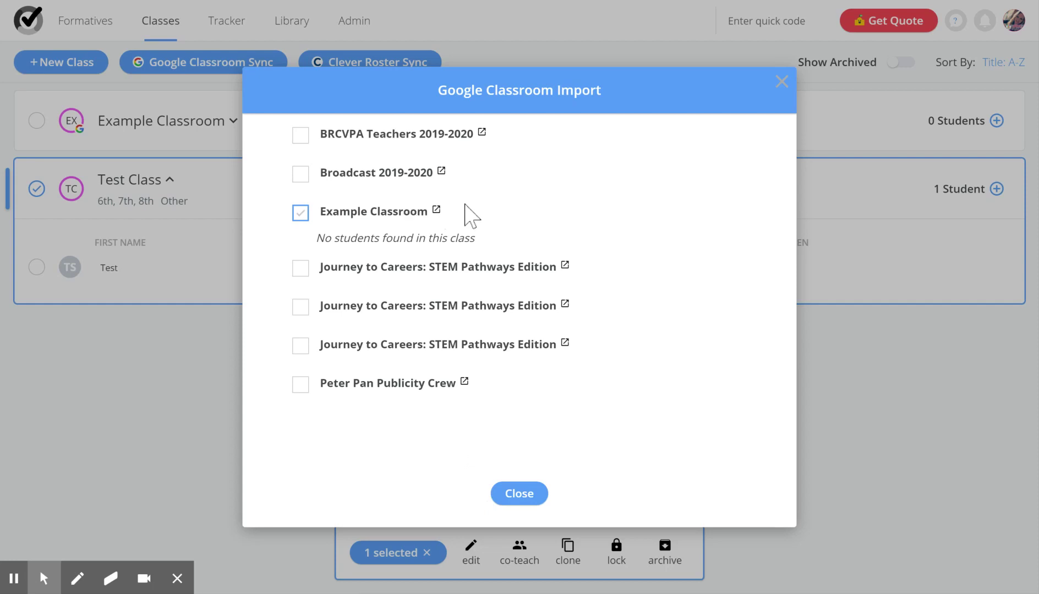
pyautogui.click(534, 492)
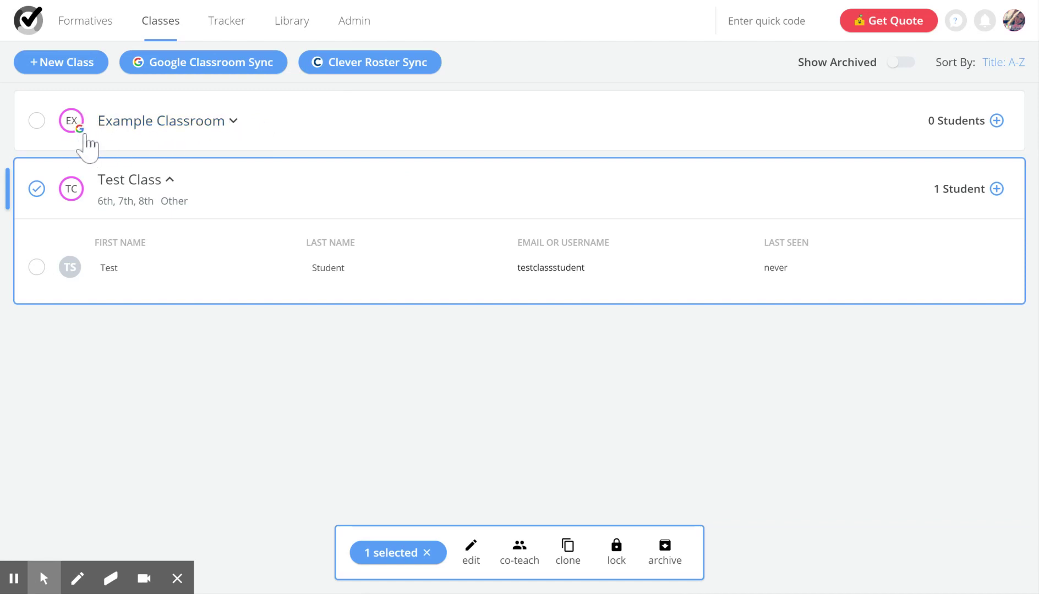
# - Expand Example Classroom to confirm it has no students, then select only Example Classroom
pyautogui.click(234, 118)
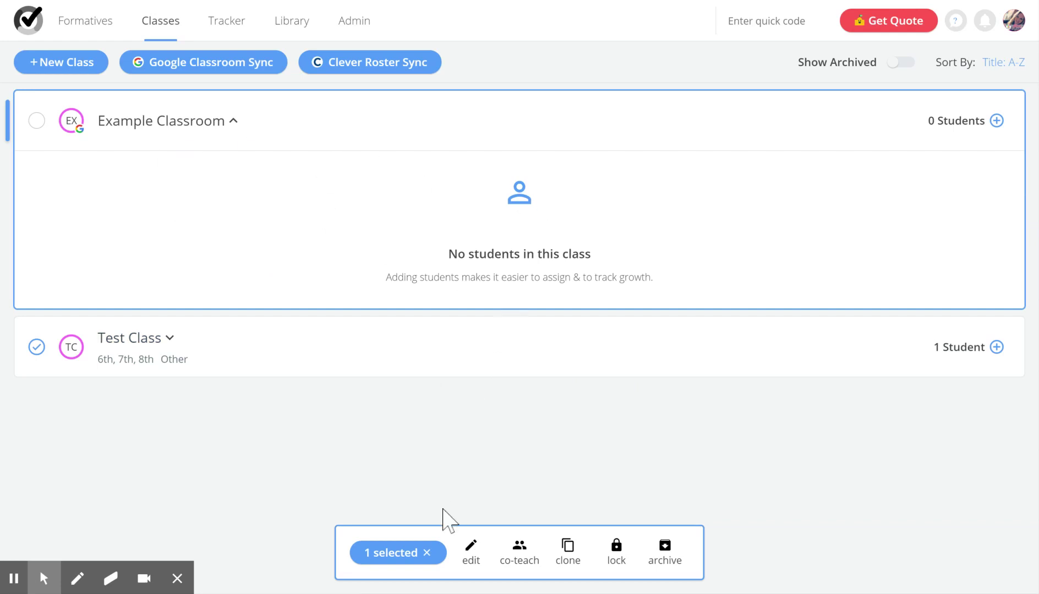
pyautogui.click(233, 122)
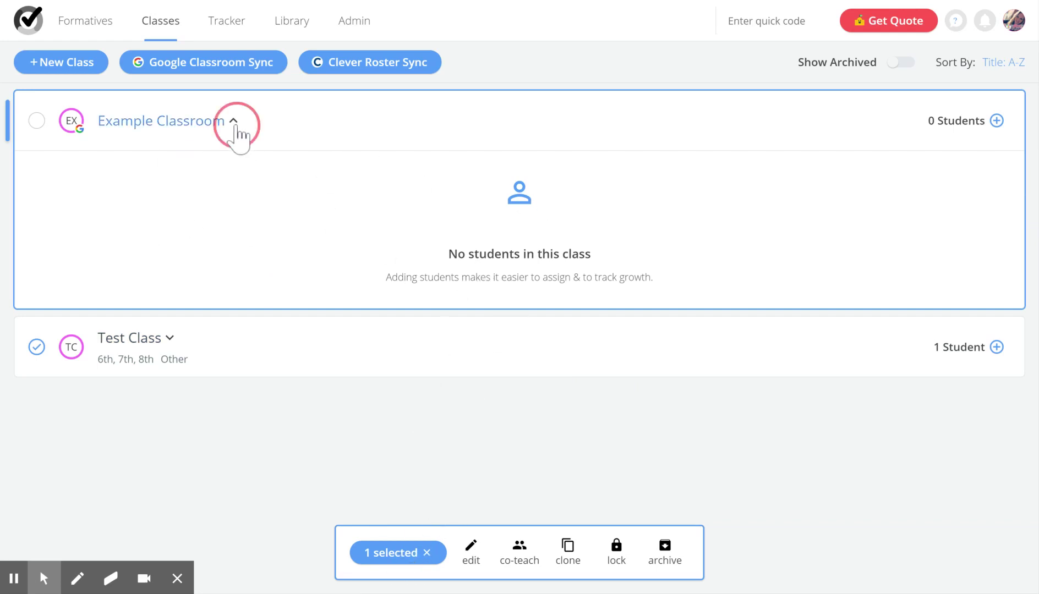
pyautogui.click(433, 553)
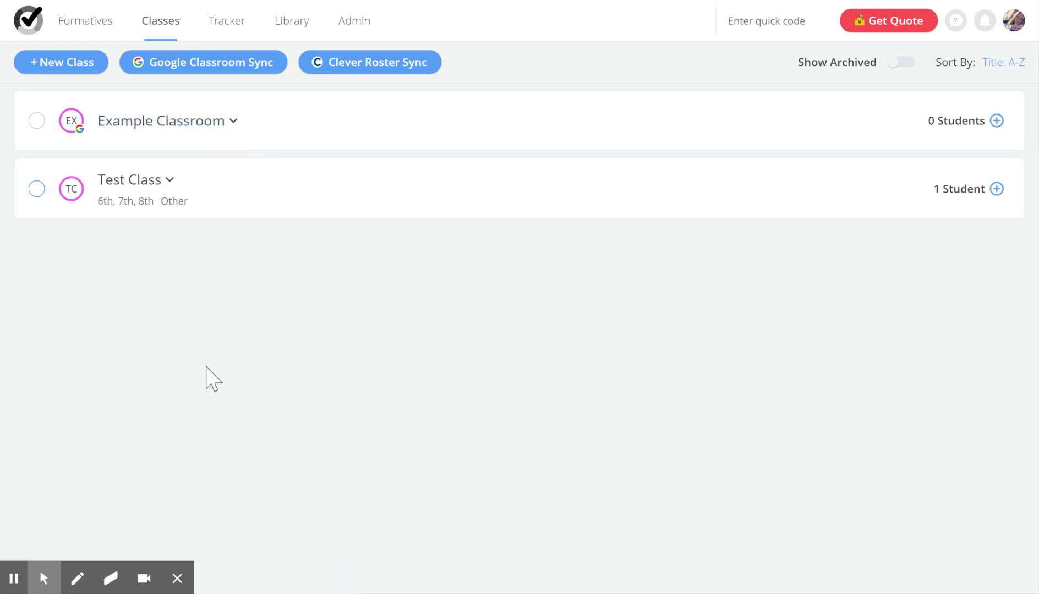
pyautogui.click(37, 121)
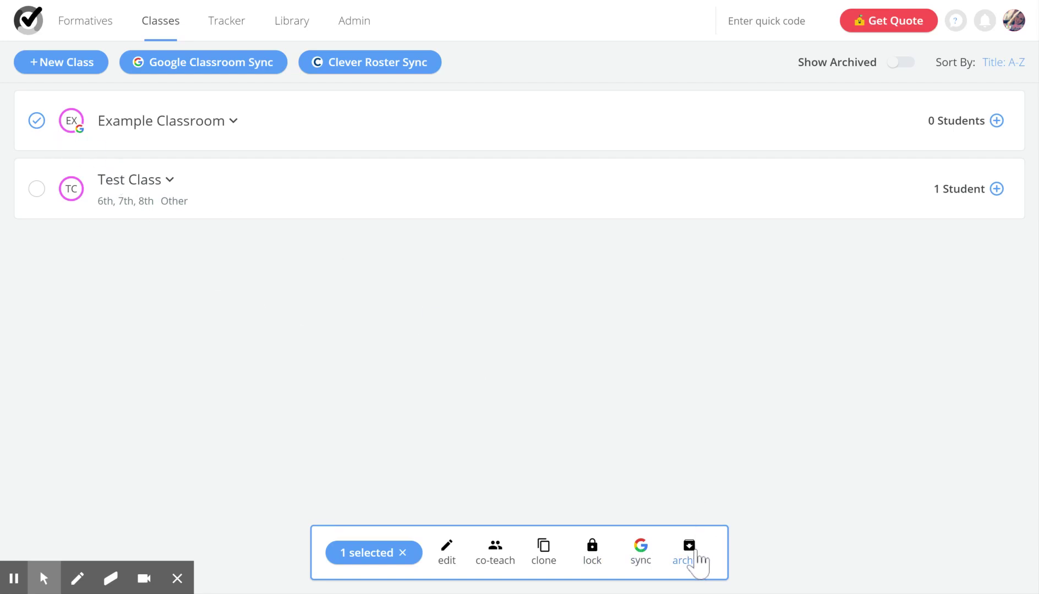
# - Archive Example Classroom and confirm with Archive Class
pyautogui.click(690, 553)
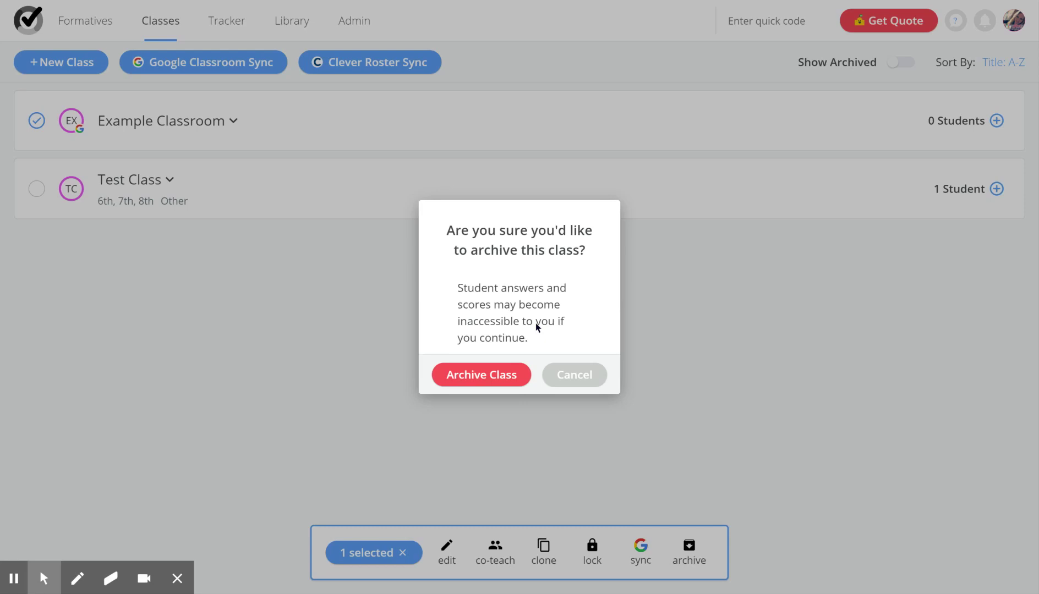
pyautogui.click(497, 380)
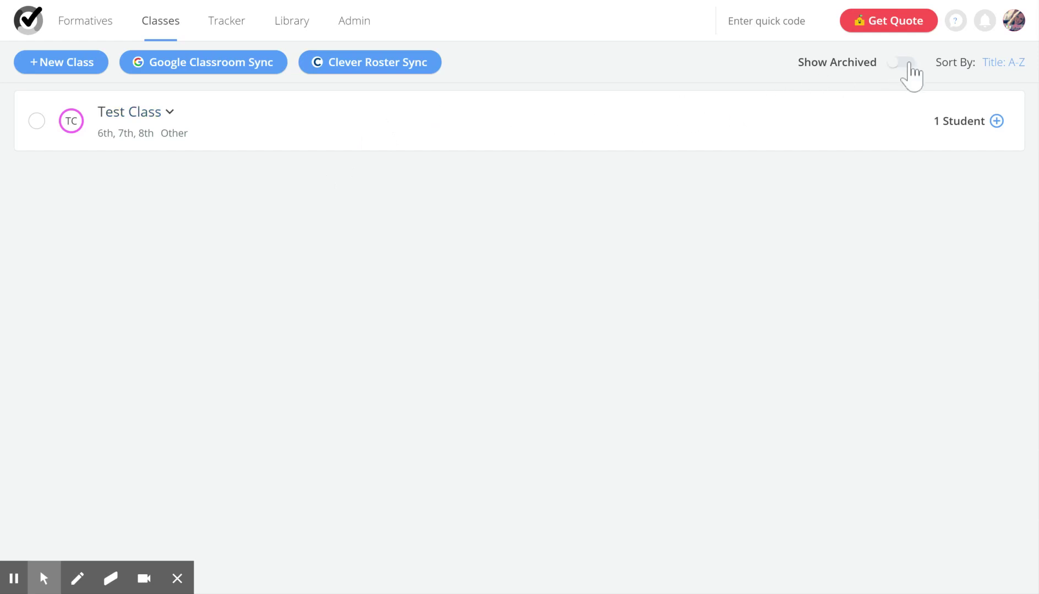
pyautogui.click(896, 64)
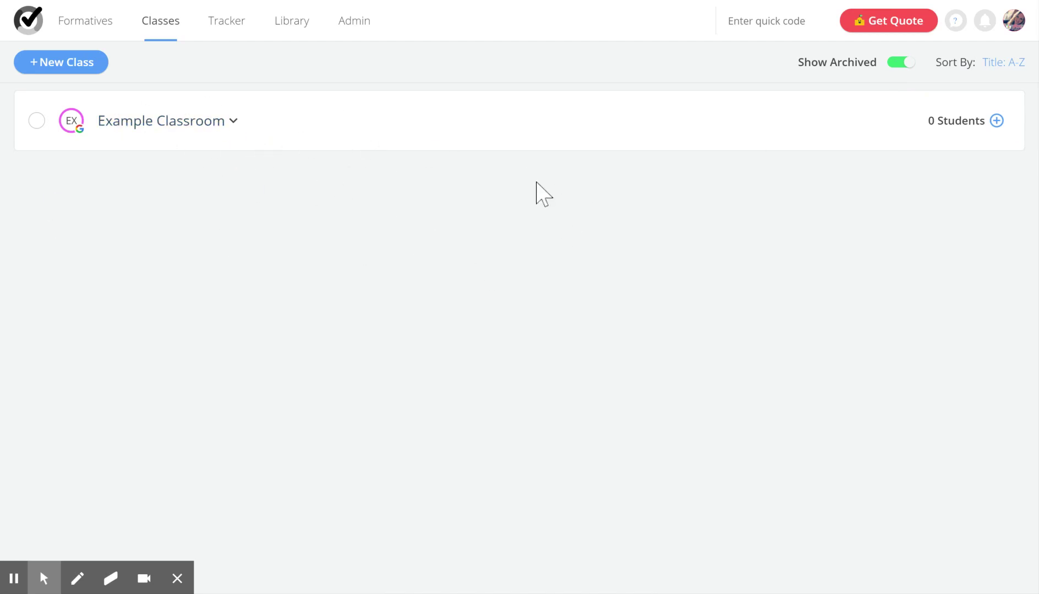
pyautogui.click(903, 64)
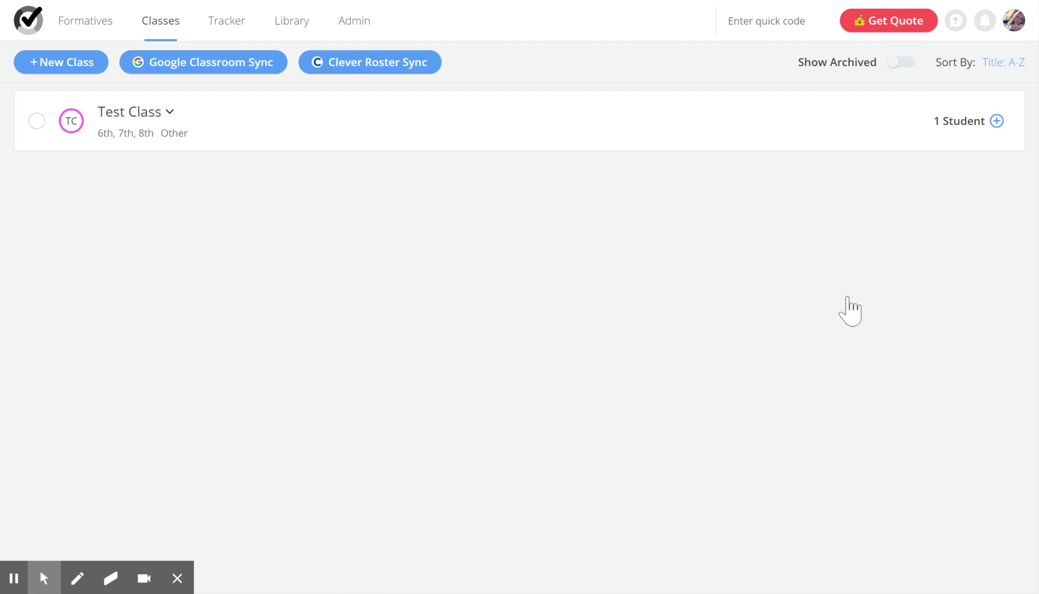
pyautogui.click(164, 118)
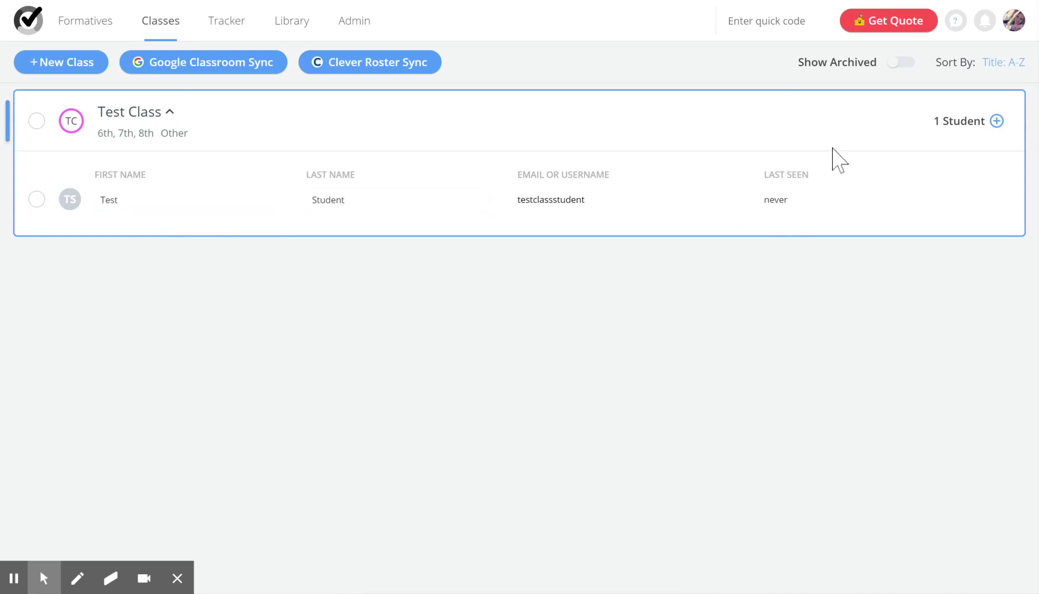
pyautogui.click(171, 112)
pyautogui.click(170, 113)
pyautogui.click(997, 121)
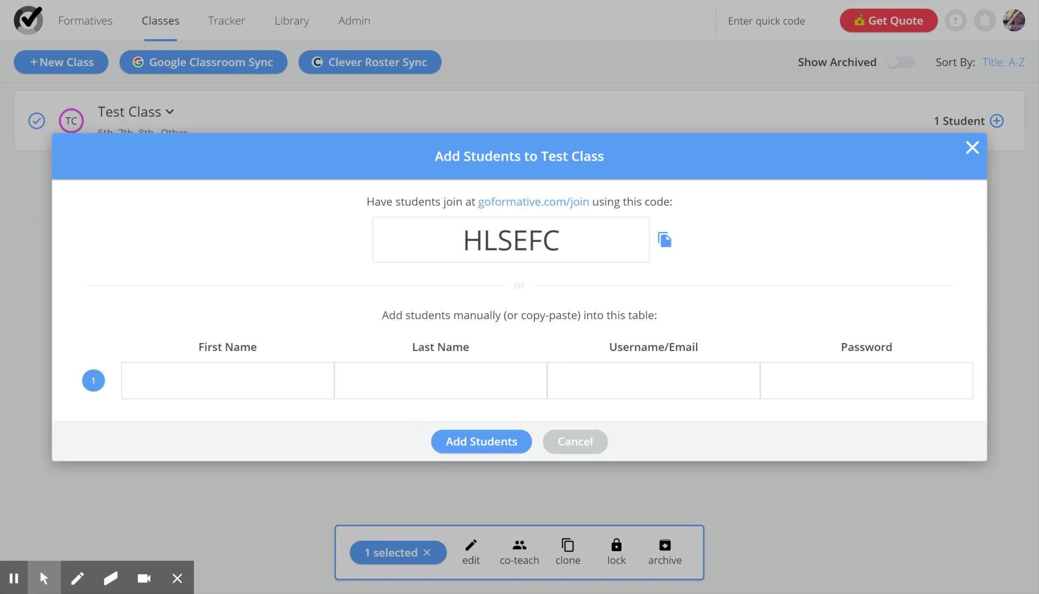
pyautogui.click(972, 149)
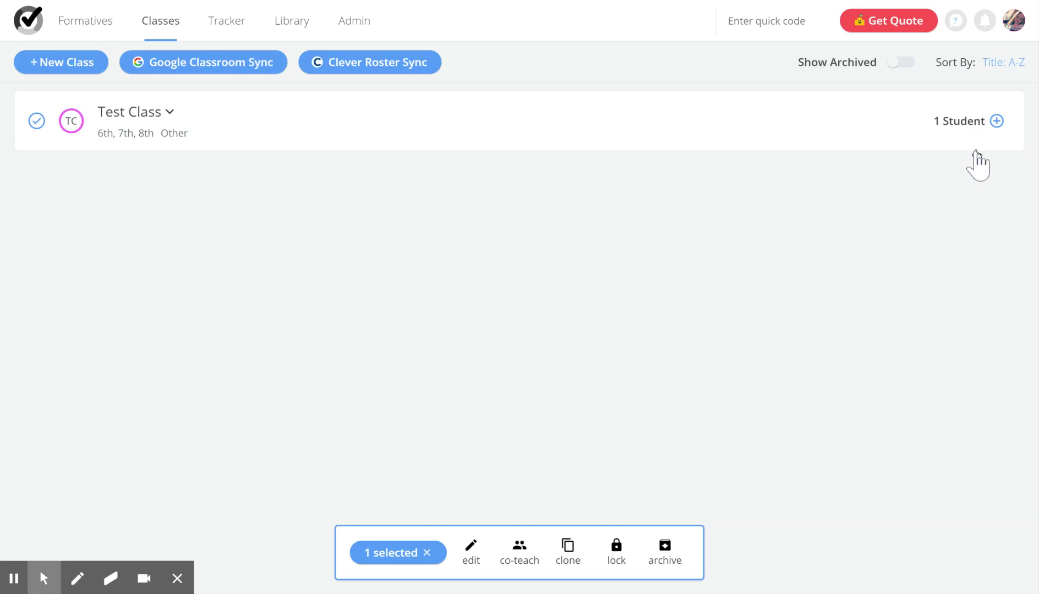